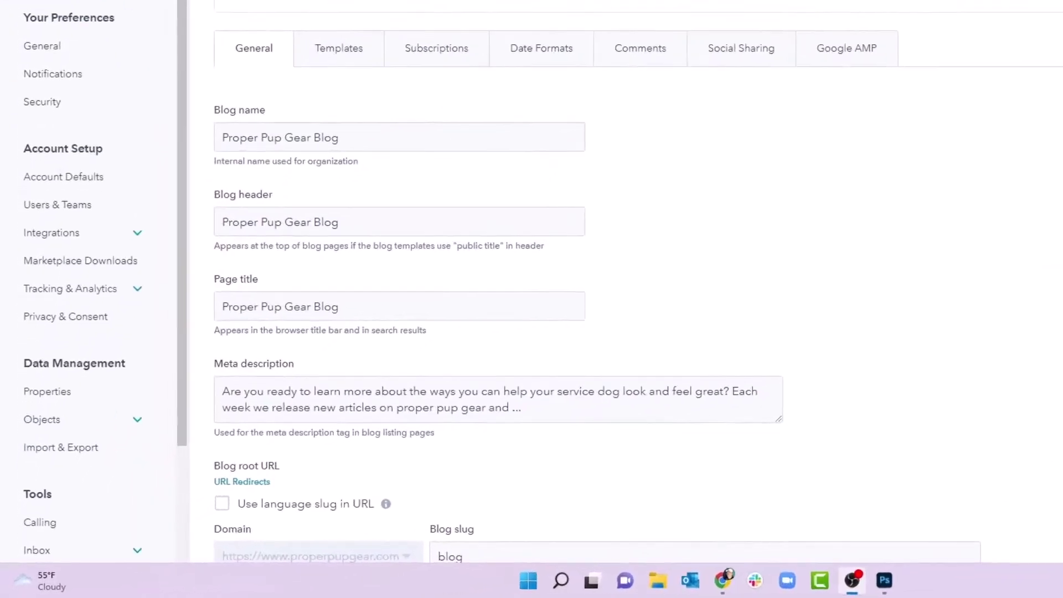
Step: In the blog's Subscriptions settings, start creating the daily notification email
scroll(70, 409, down, 3)
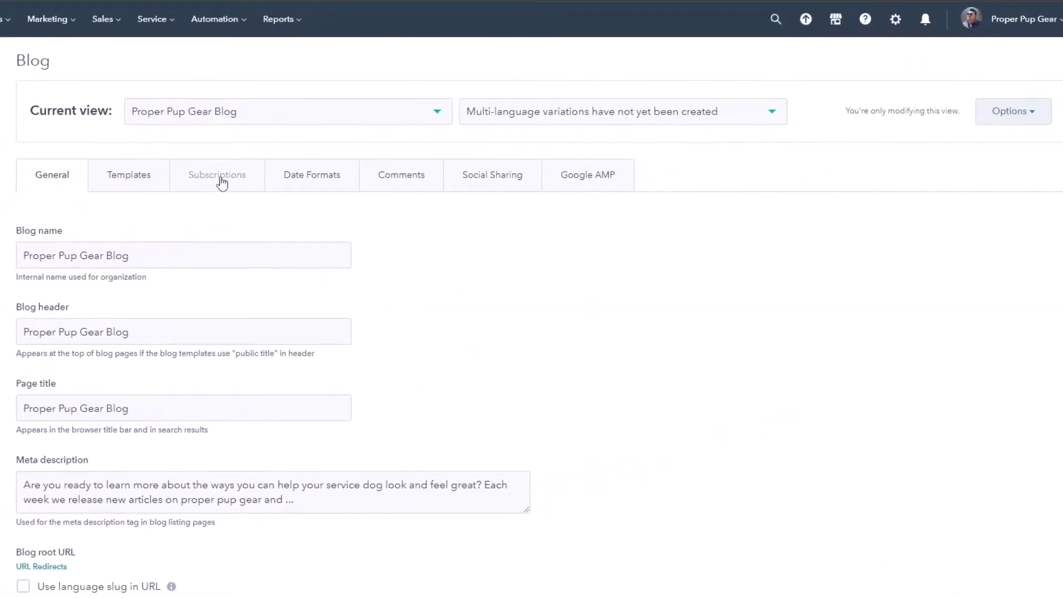
click(221, 176)
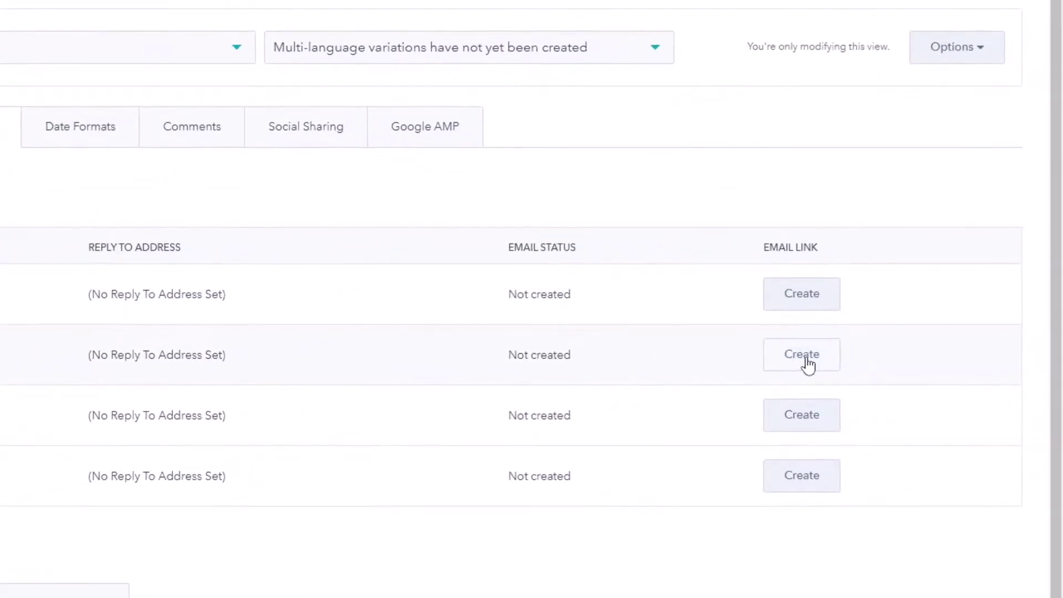
click(807, 359)
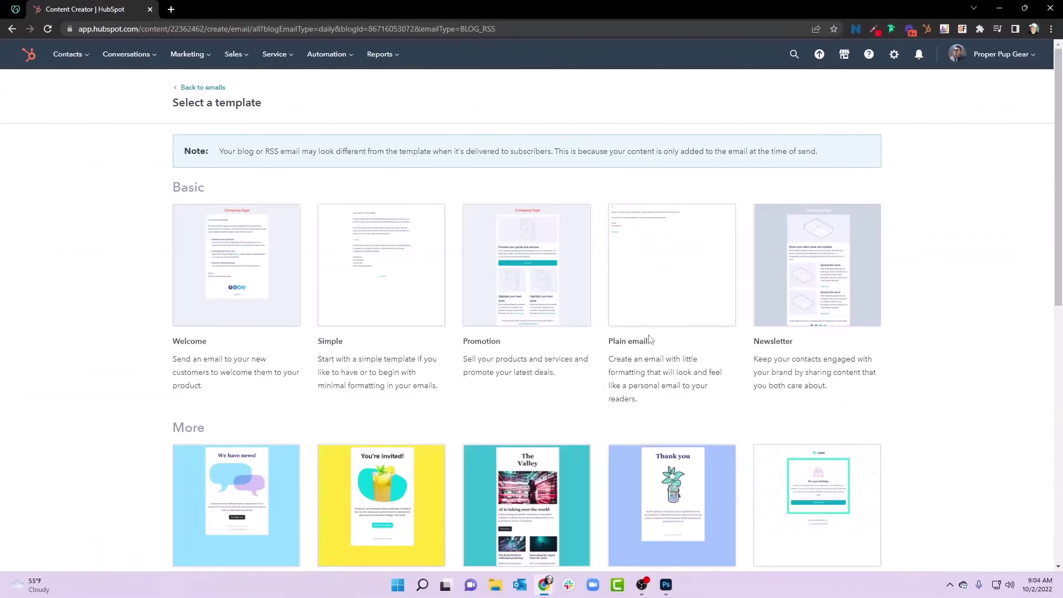
Step: Base the daily email on the Welcome template and limit its blog post module to 1 post
click(231, 256)
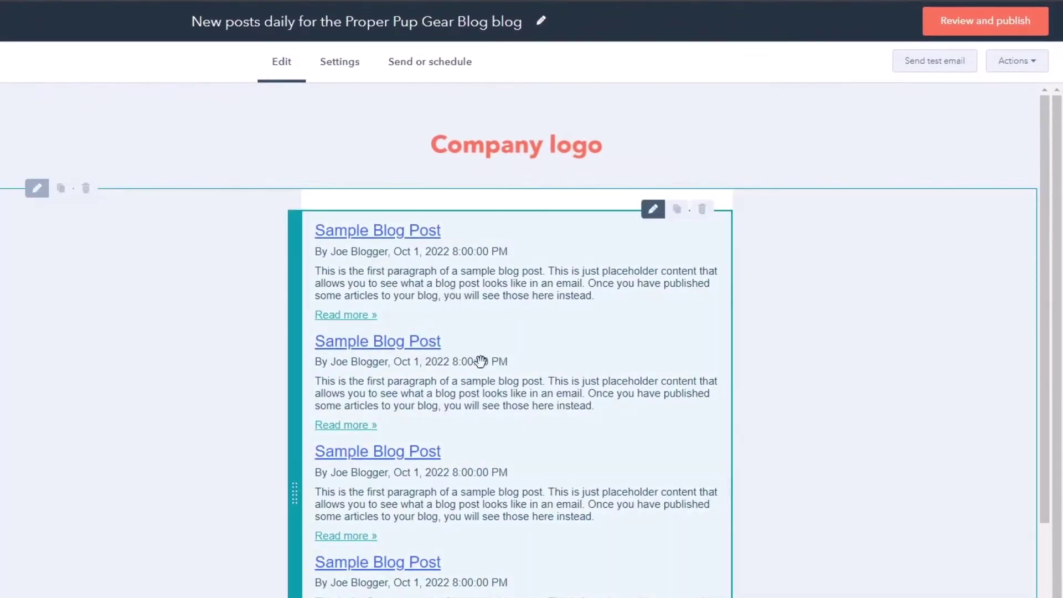
click(510, 341)
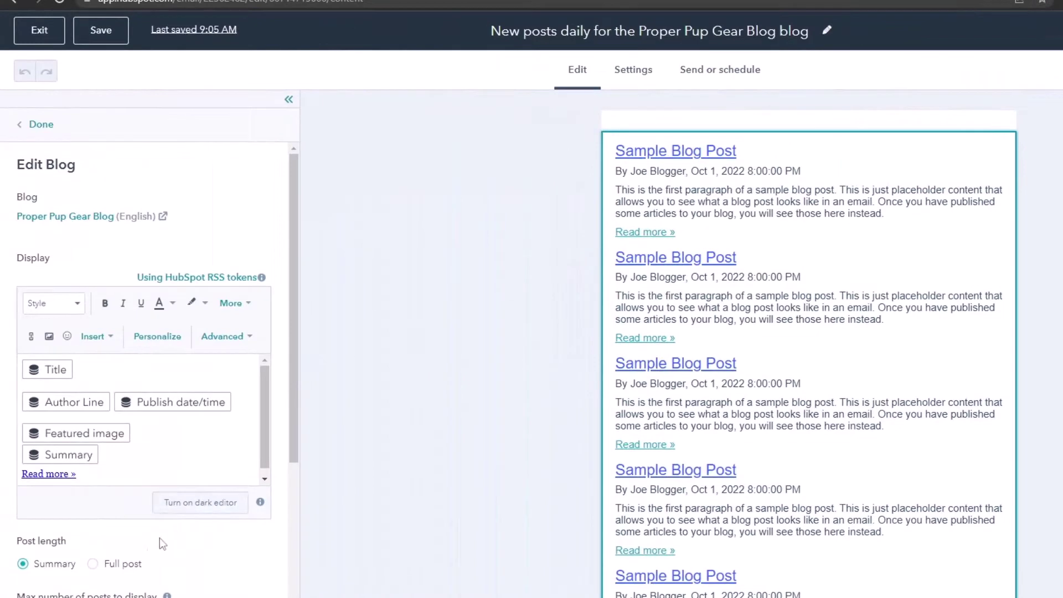
scroll(160, 537, down, 1)
click(140, 551)
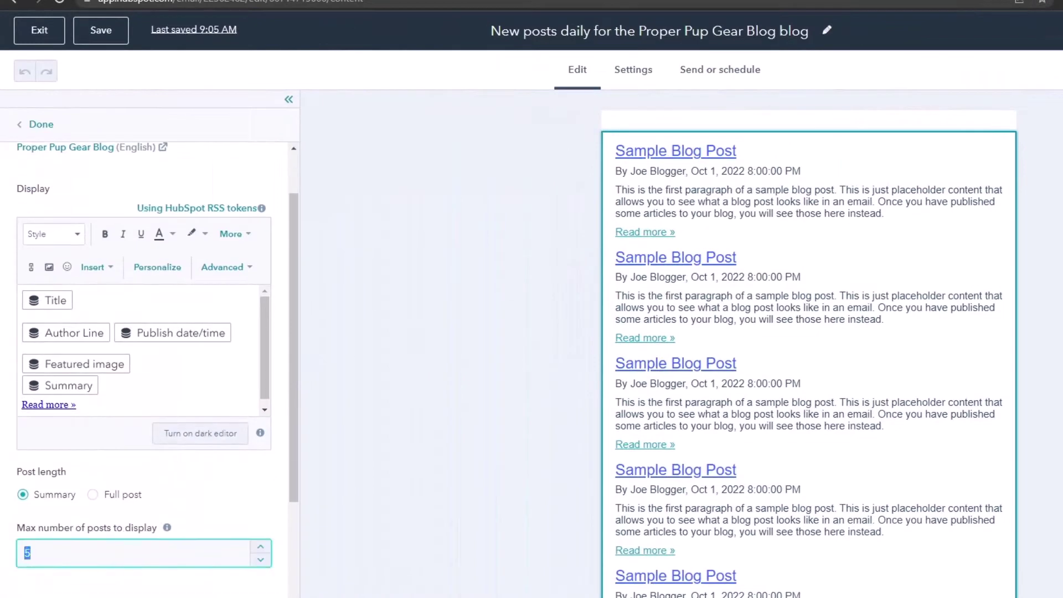
text(1)
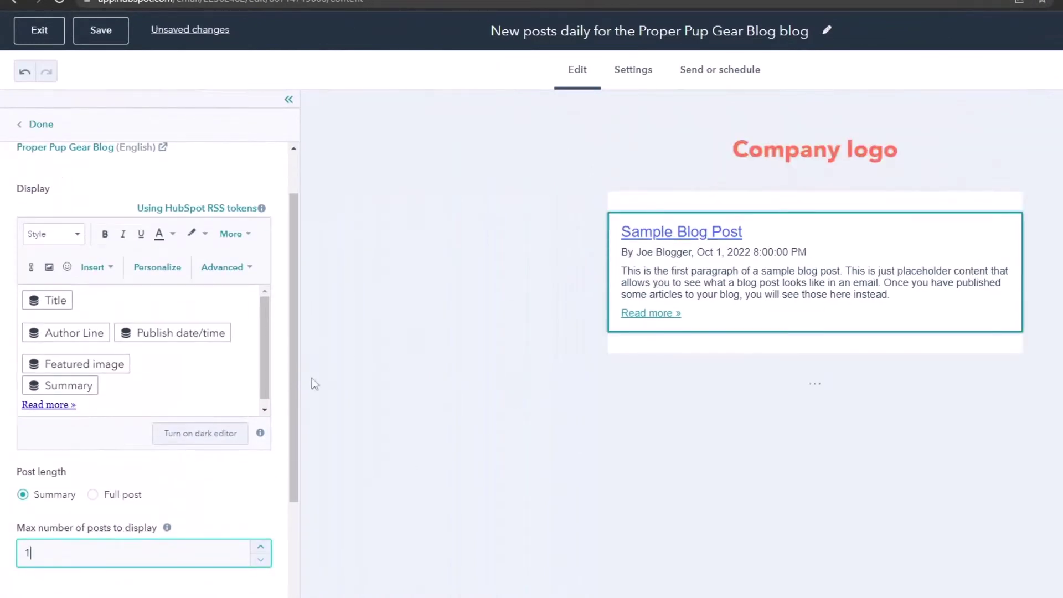
click(496, 274)
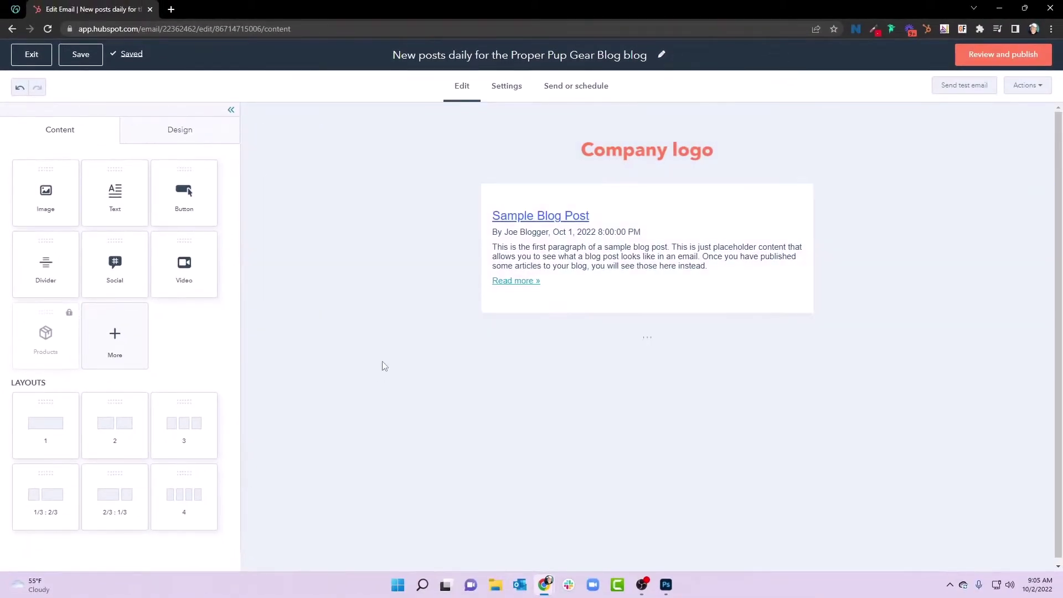
Step: Give the empty row below the blog post a white body background
click(306, 351)
click(90, 370)
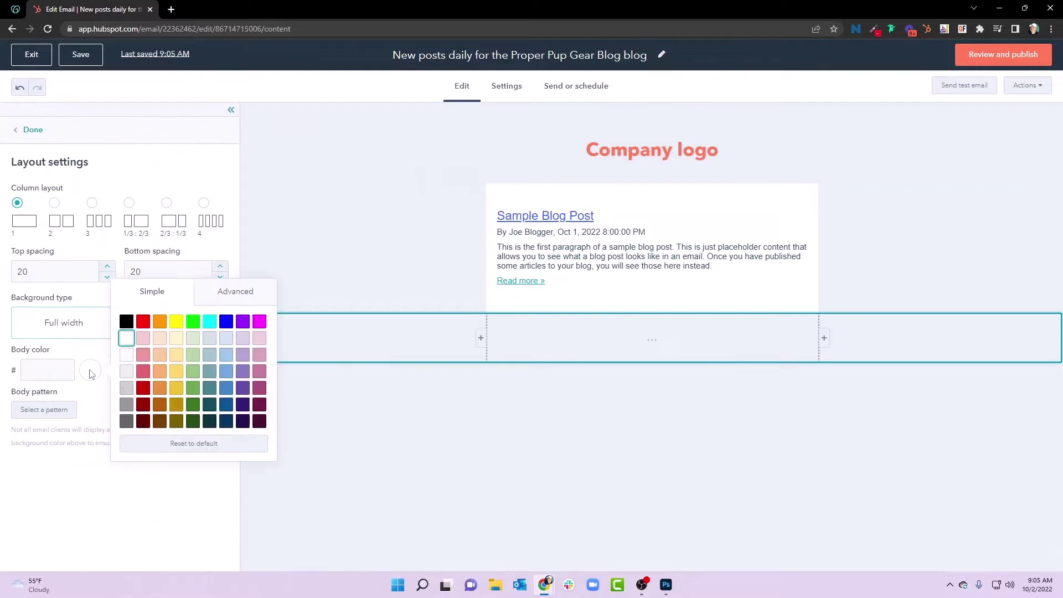
click(126, 322)
click(363, 415)
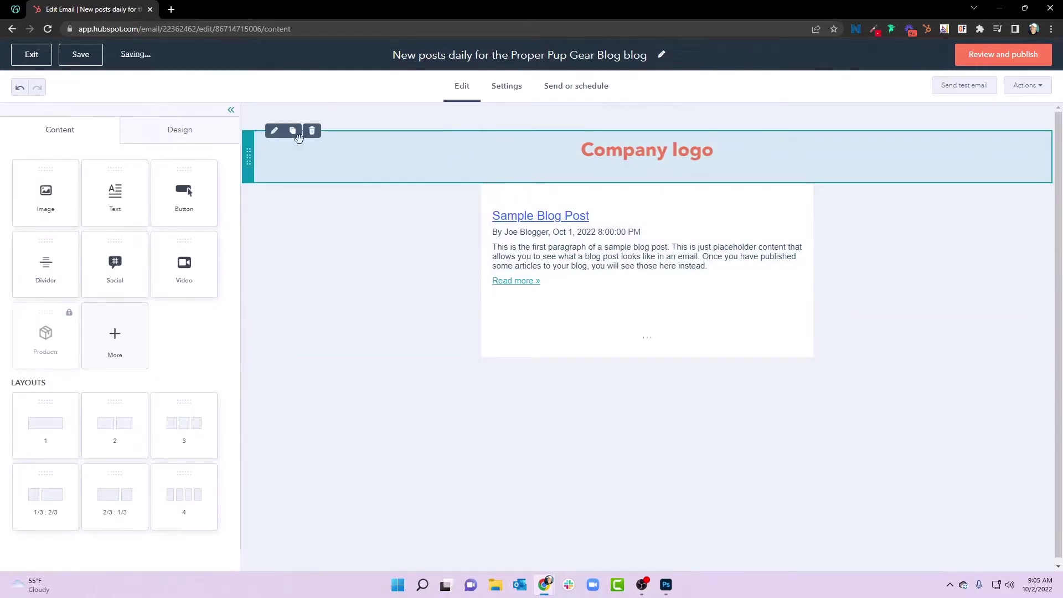
Step: Give the logo row a white body background
click(274, 132)
click(92, 370)
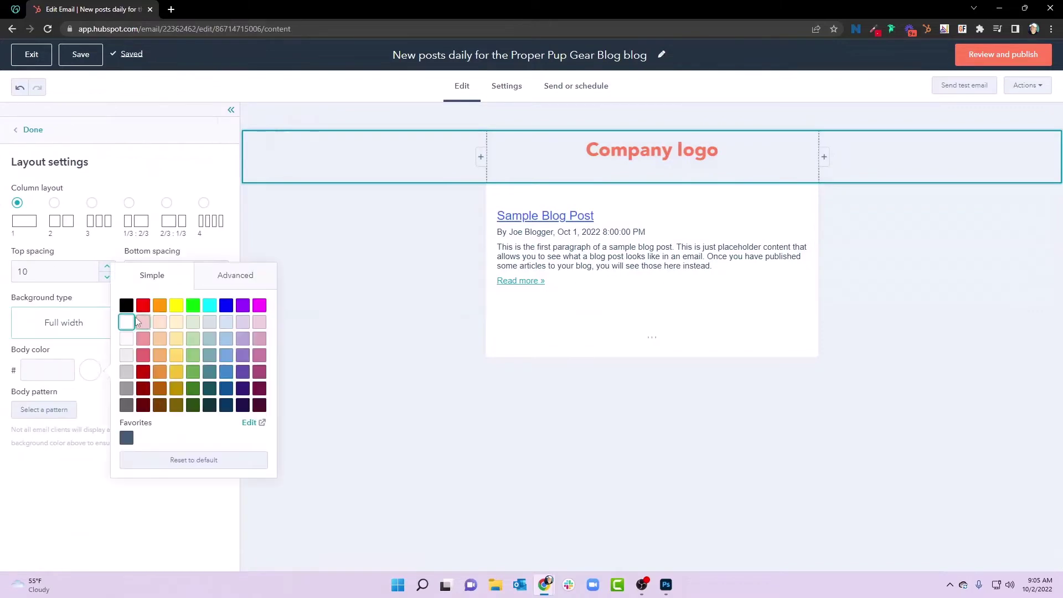
click(132, 320)
click(351, 218)
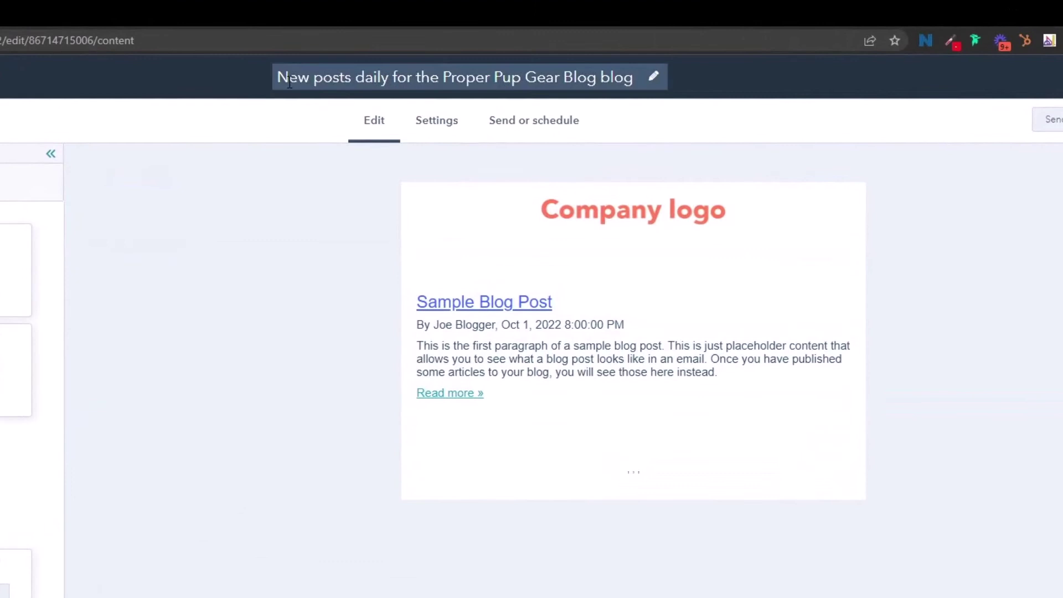
Step: Rename the email, dropping the trailing word 'blog' from its title
click(635, 80)
key(BackSpace)
key(BackSpace)
key(BackSpace)
key(BackSpace)
key(BackSpace)
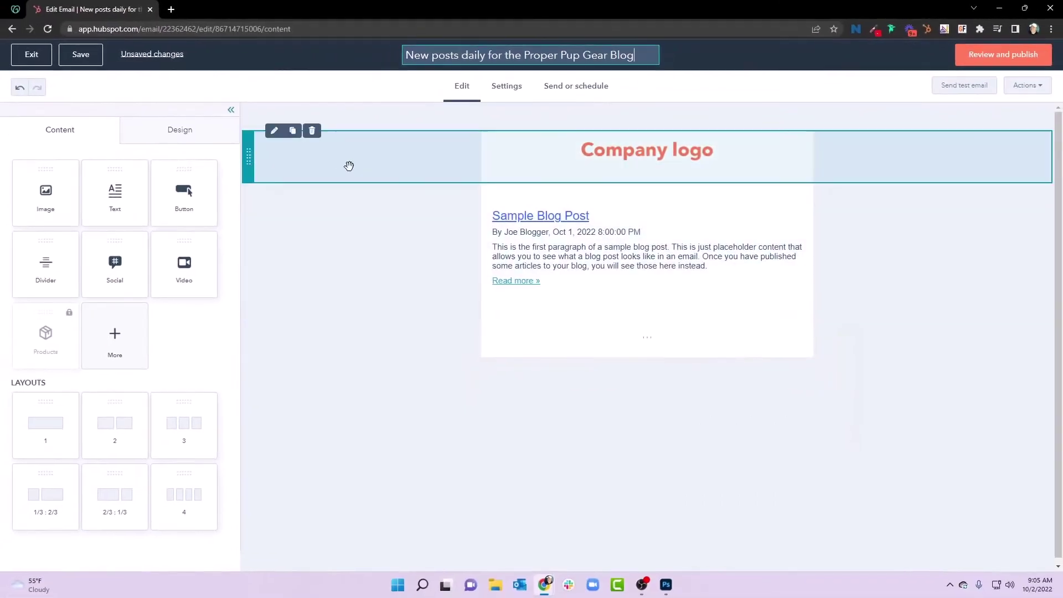
click(346, 178)
Step: Switch the From sender, use the latest blog headline as subject, then review for publishing
click(496, 91)
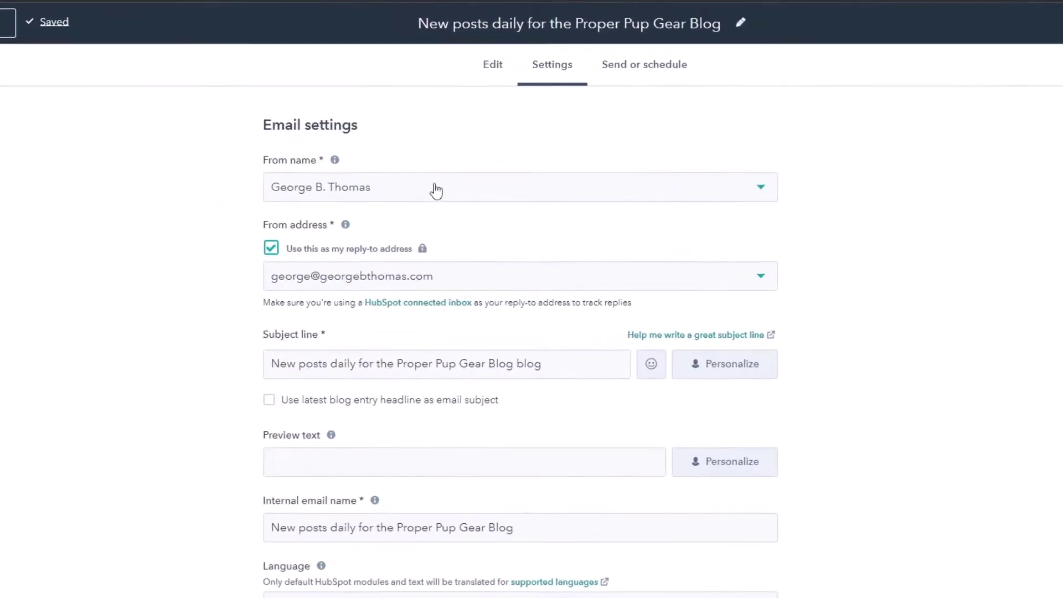
click(400, 185)
click(328, 323)
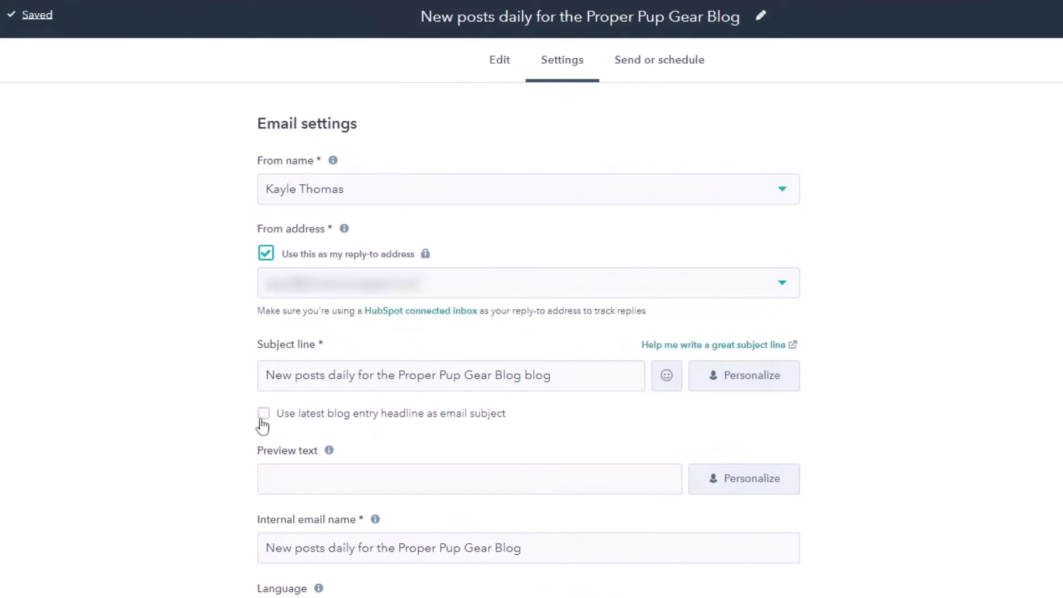
click(300, 416)
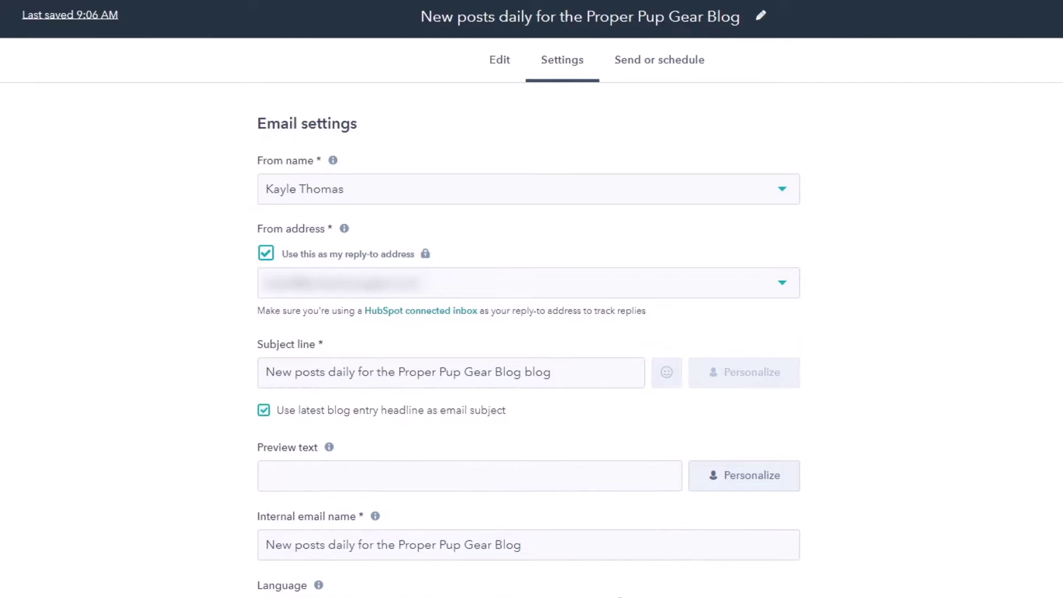
click(1040, 141)
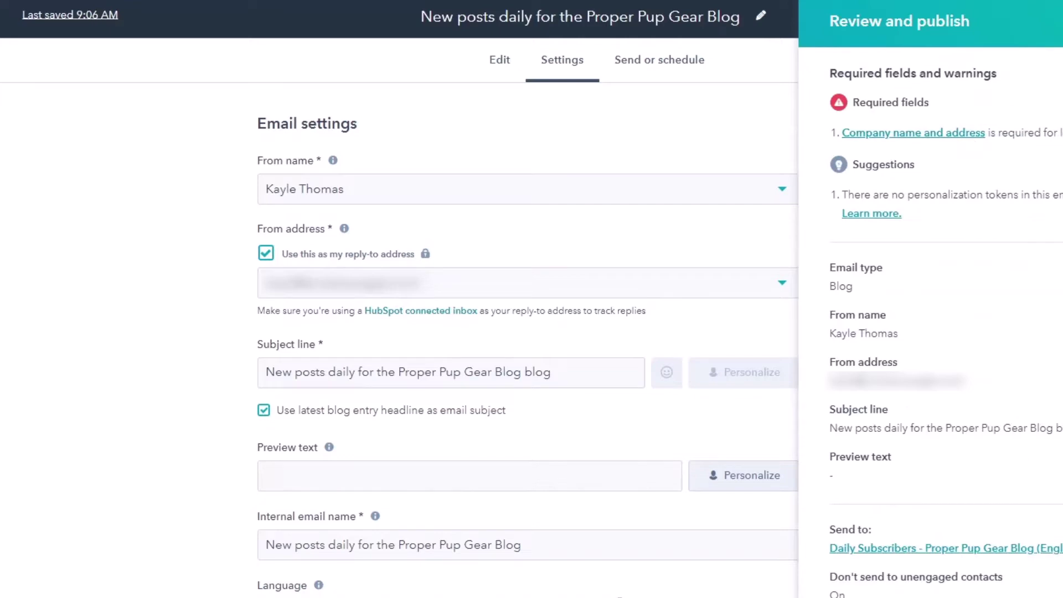
Step: Set the email footer to show only a Manage preferences link
click(645, 143)
click(501, 60)
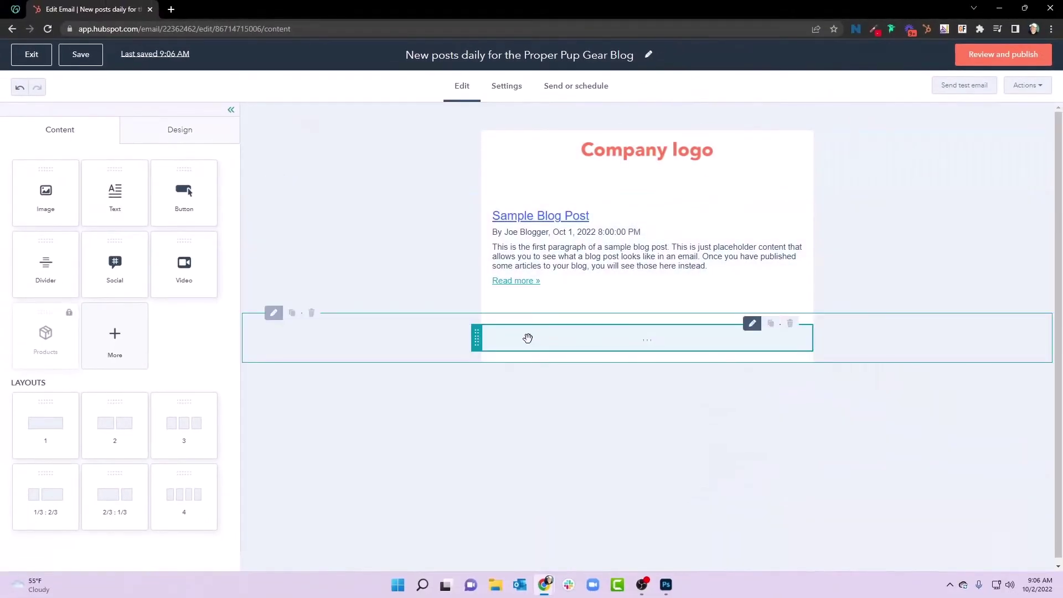
click(564, 336)
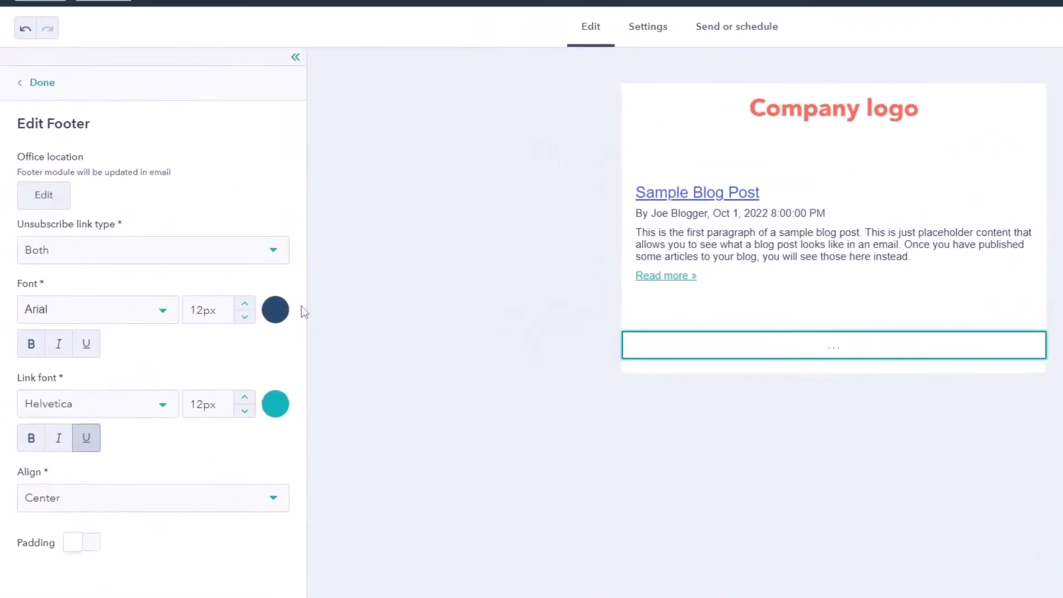
click(215, 259)
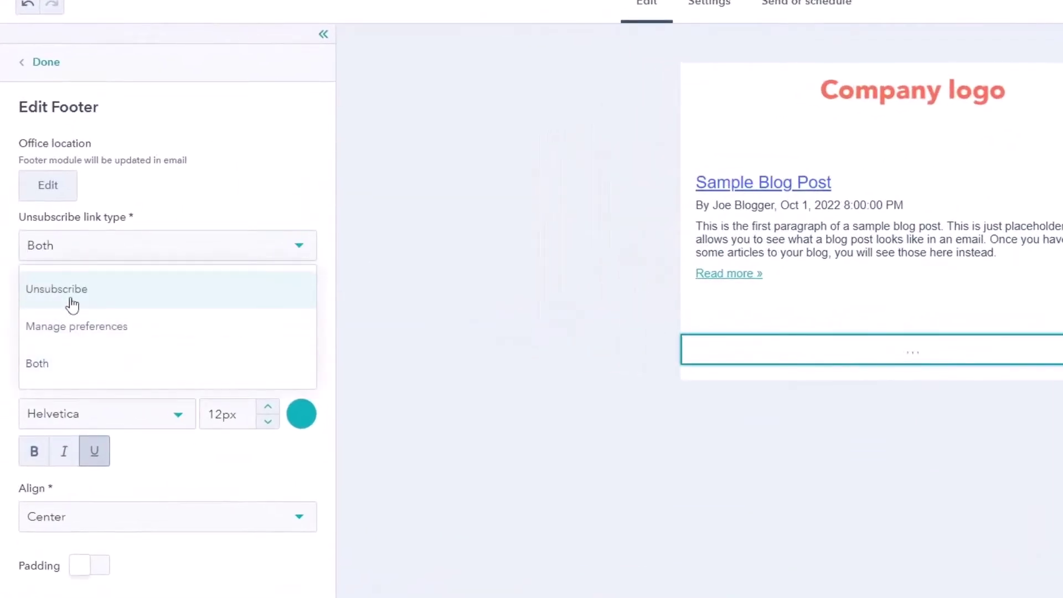
click(61, 333)
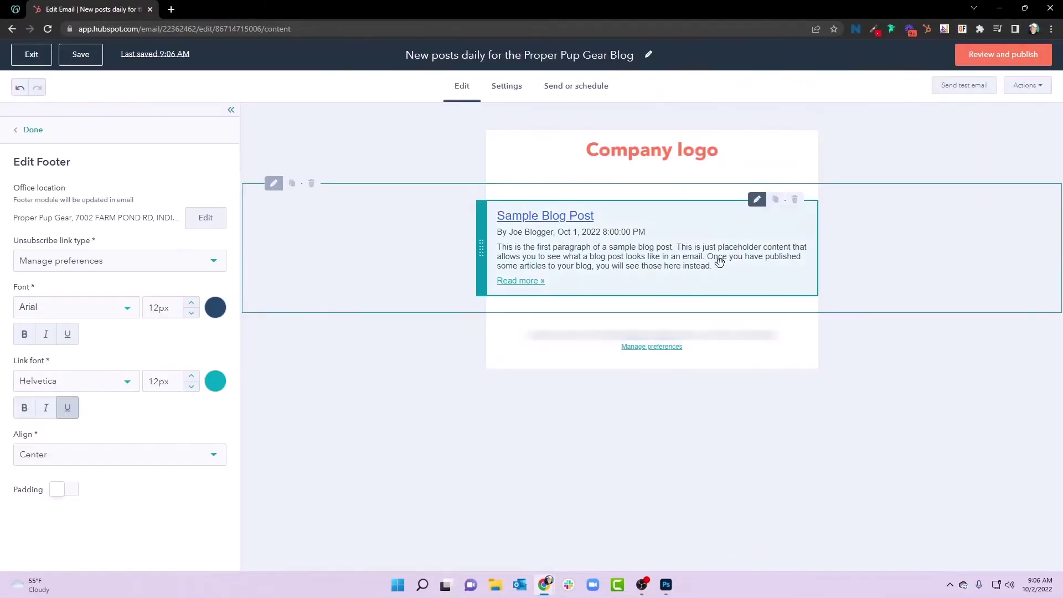
Step: Review and publish the daily blog notification email, confirming with Publish email
click(992, 54)
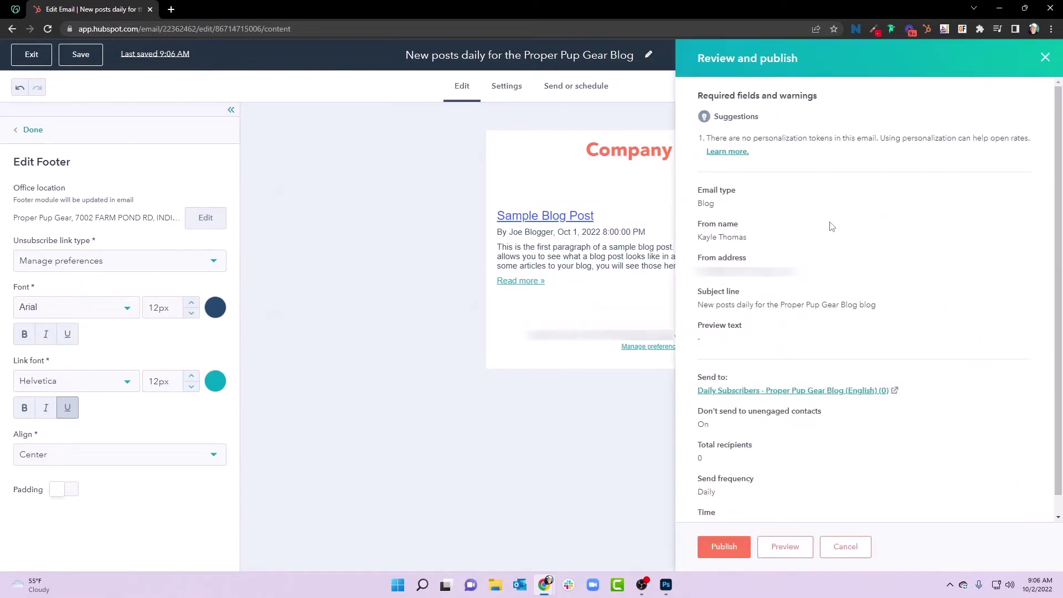
click(723, 546)
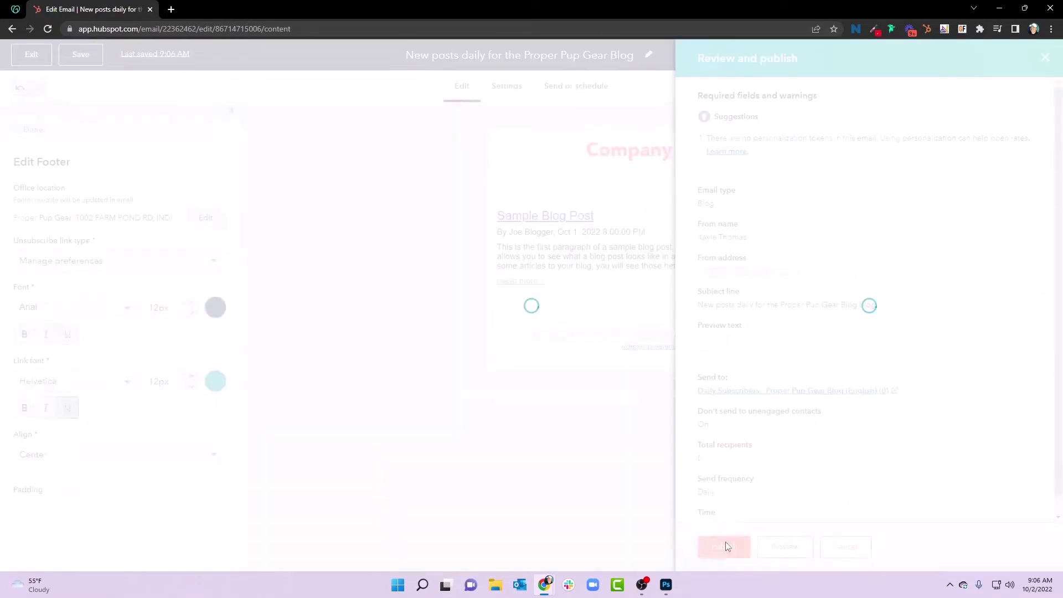
click(526, 289)
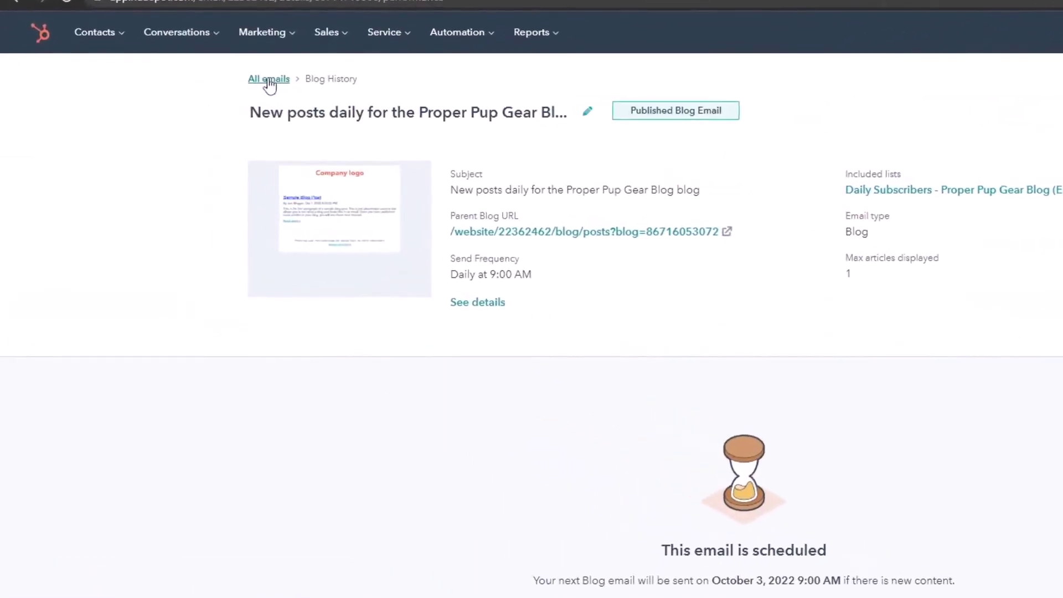
Step: From All emails, go to Settings > Website > Blog > Subscriptions and create the weekly notification email
click(269, 79)
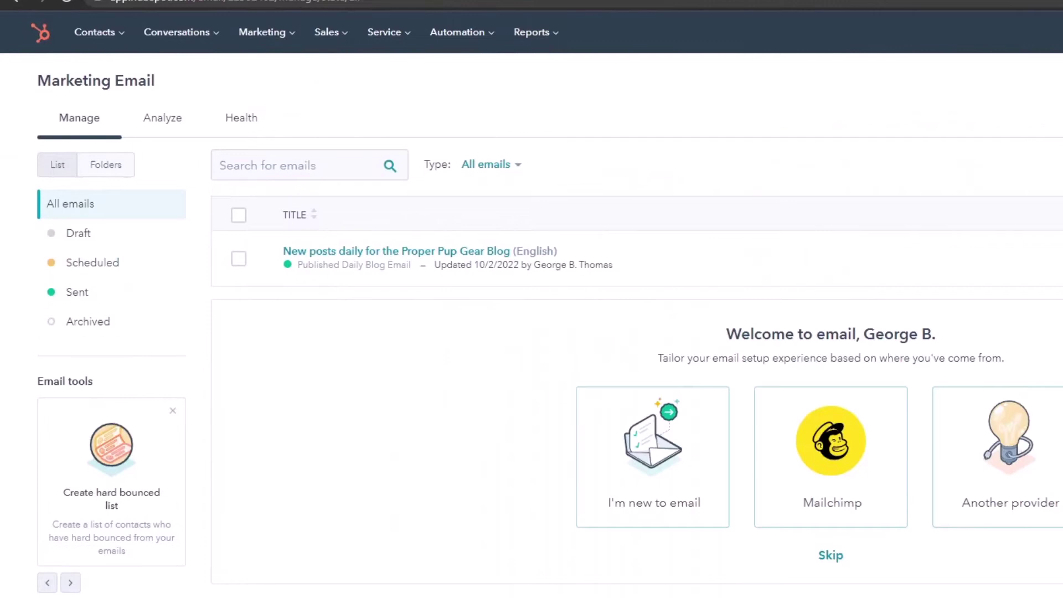
click(862, 71)
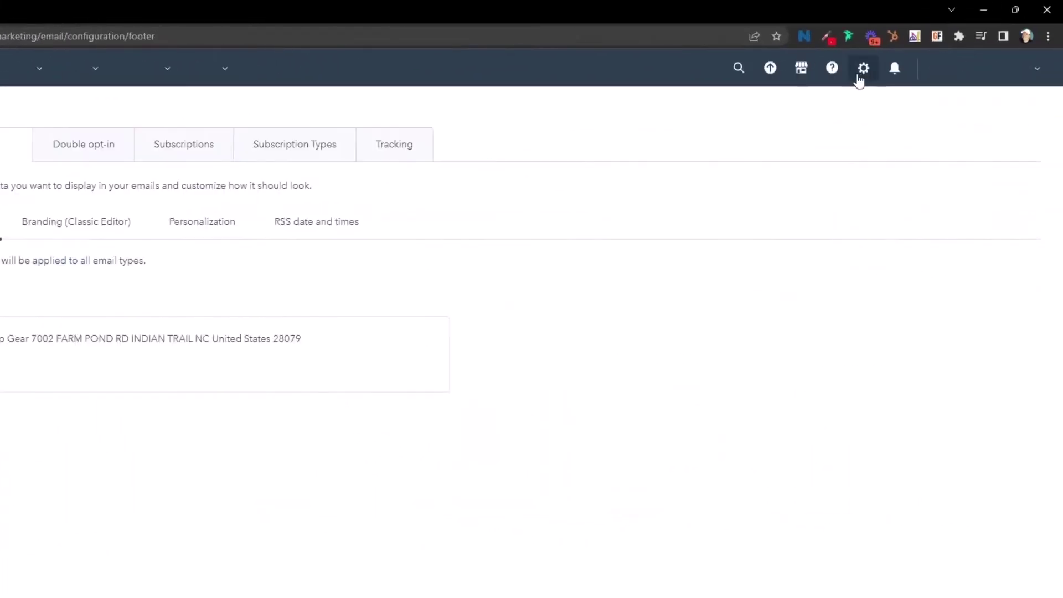
scroll(47, 432, down, 5)
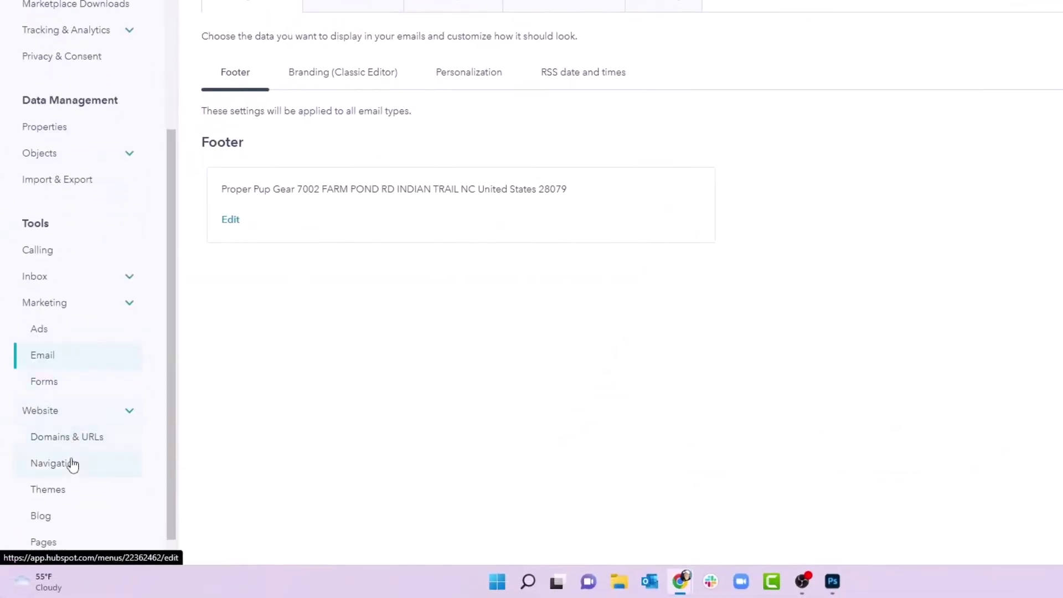
scroll(47, 470, up, 2)
scroll(50, 521, down, 2)
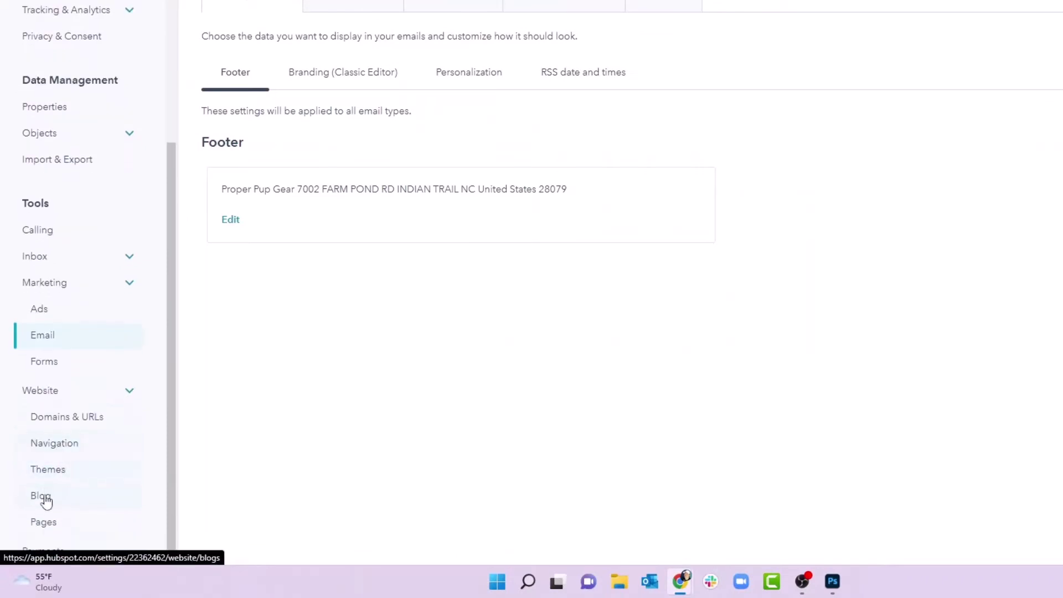
click(44, 501)
click(418, 89)
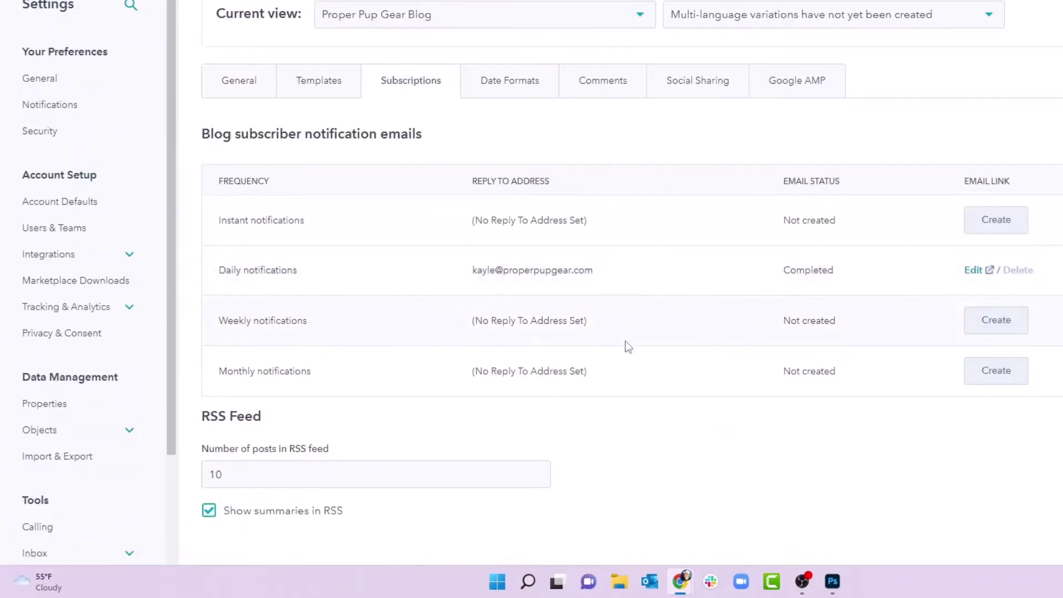
click(1003, 325)
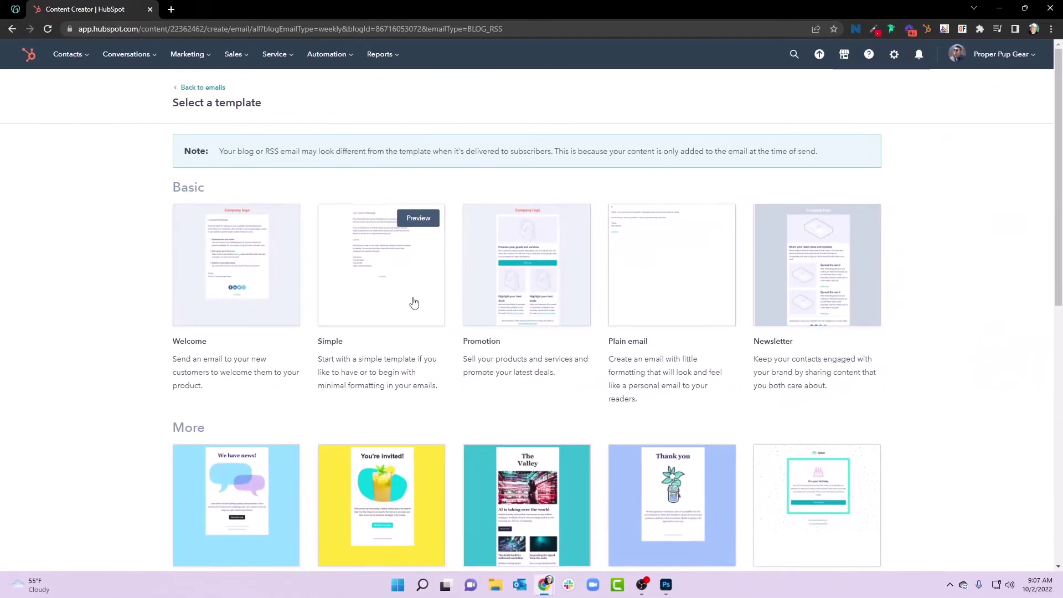
Step: Base the weekly email on the Welcome template and make the header section background white
click(234, 255)
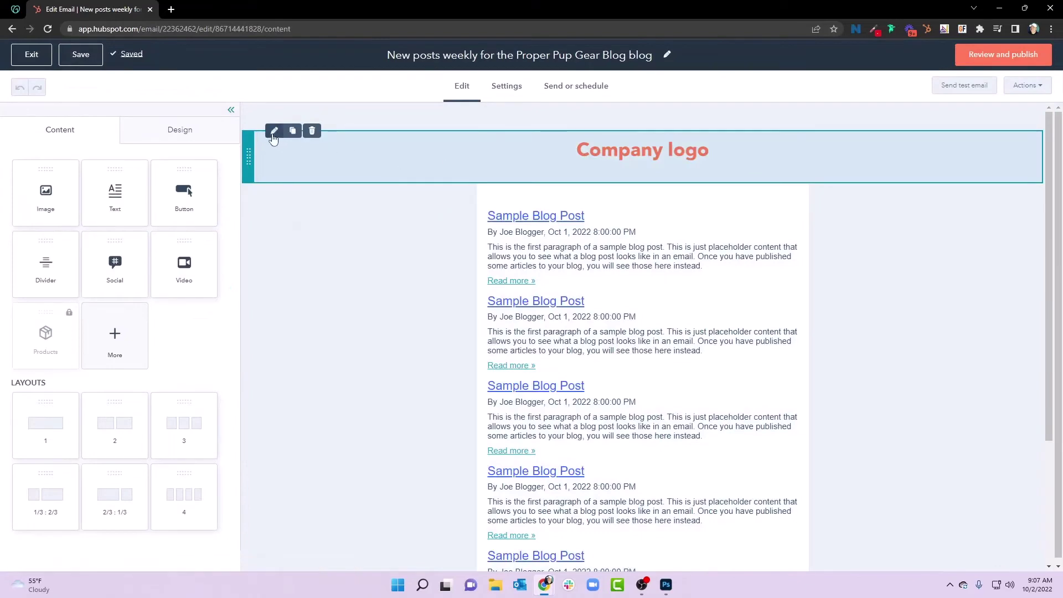
click(275, 131)
click(90, 371)
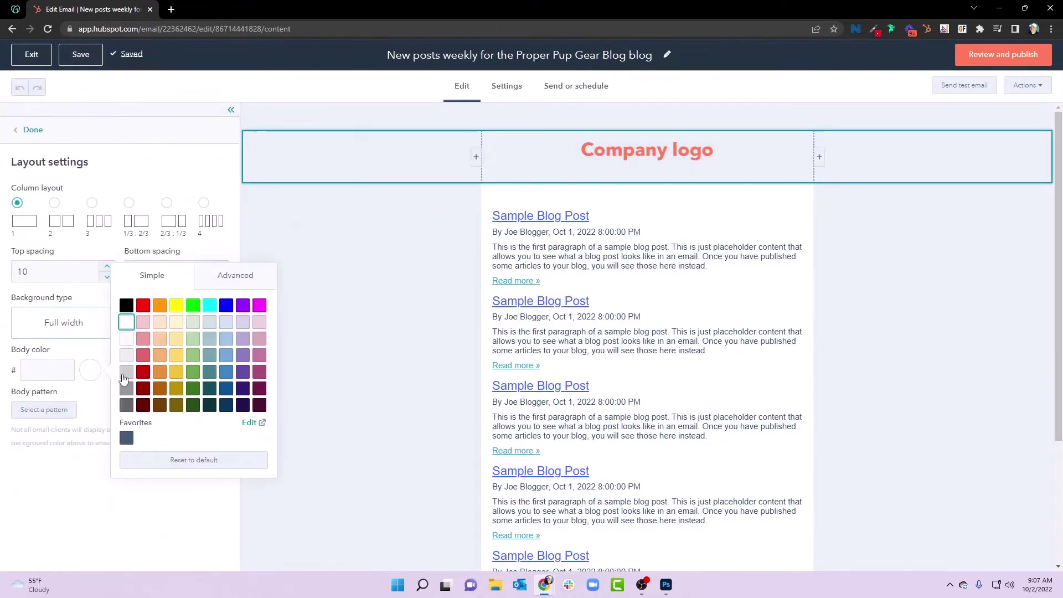
click(127, 322)
click(386, 404)
Step: Make the footer section background white
scroll(396, 427, down, 3)
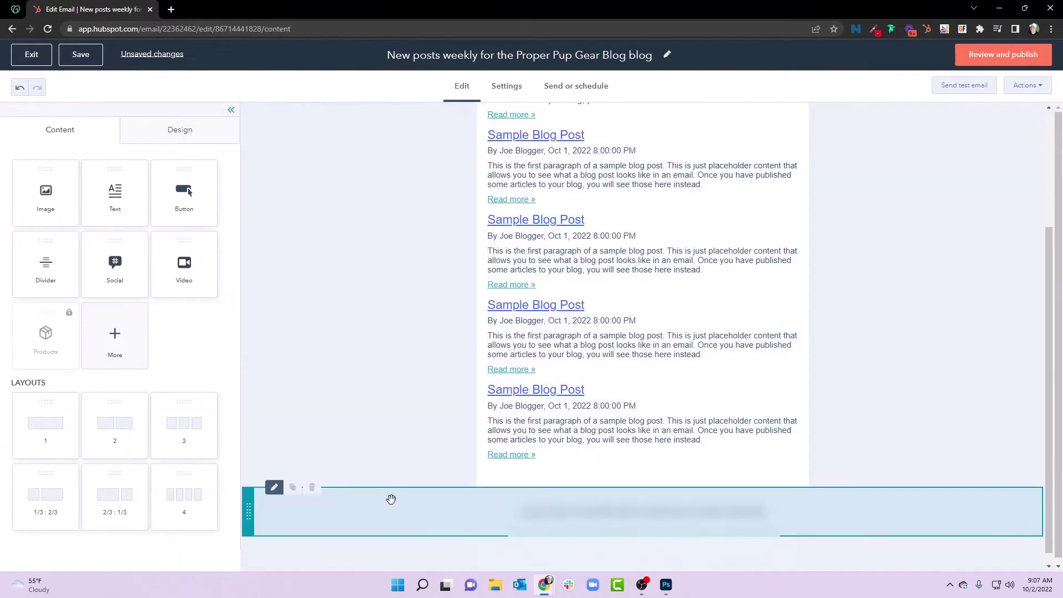
click(390, 502)
click(90, 371)
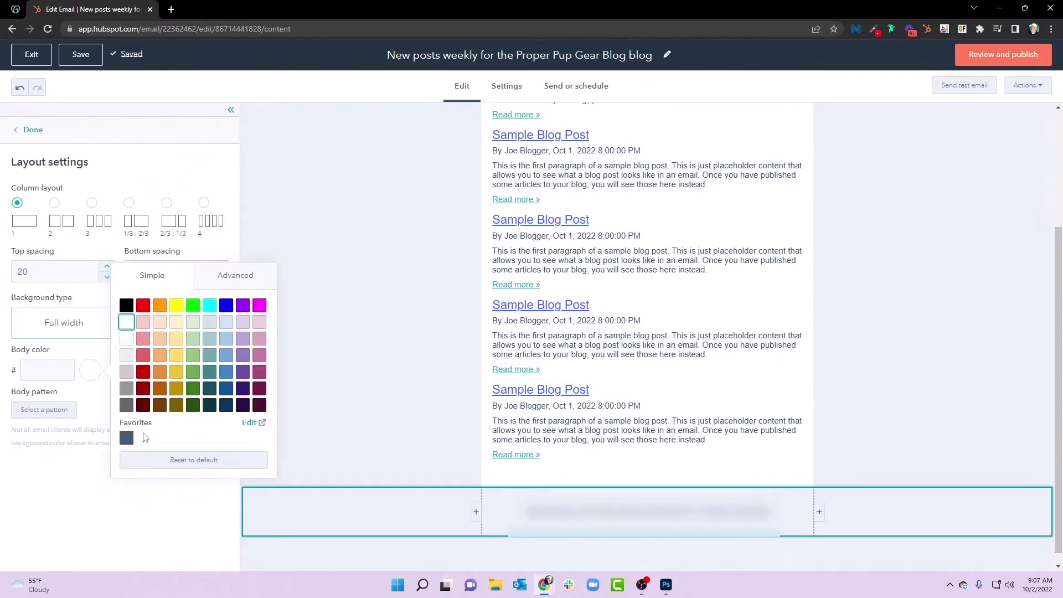
click(127, 322)
click(361, 403)
scroll(554, 332, up, 10)
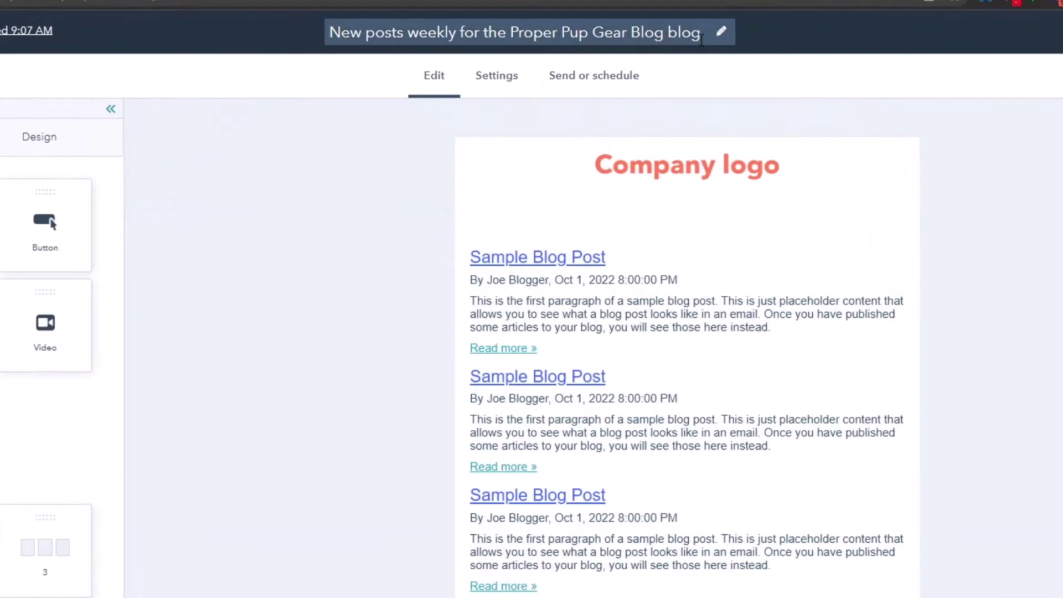
Step: Drop the trailing 'blog' from the title, then review and publish the weekly email
click(701, 40)
key(BackSpace)
key(BackSpace)
key(BackSpace)
key(BackSpace)
key(BackSpace)
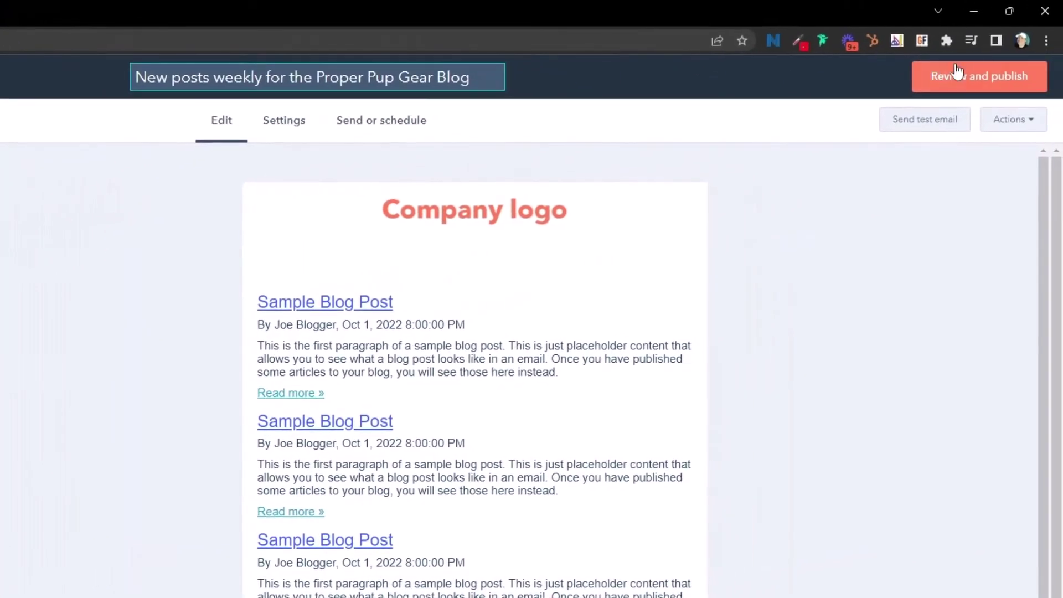
click(992, 79)
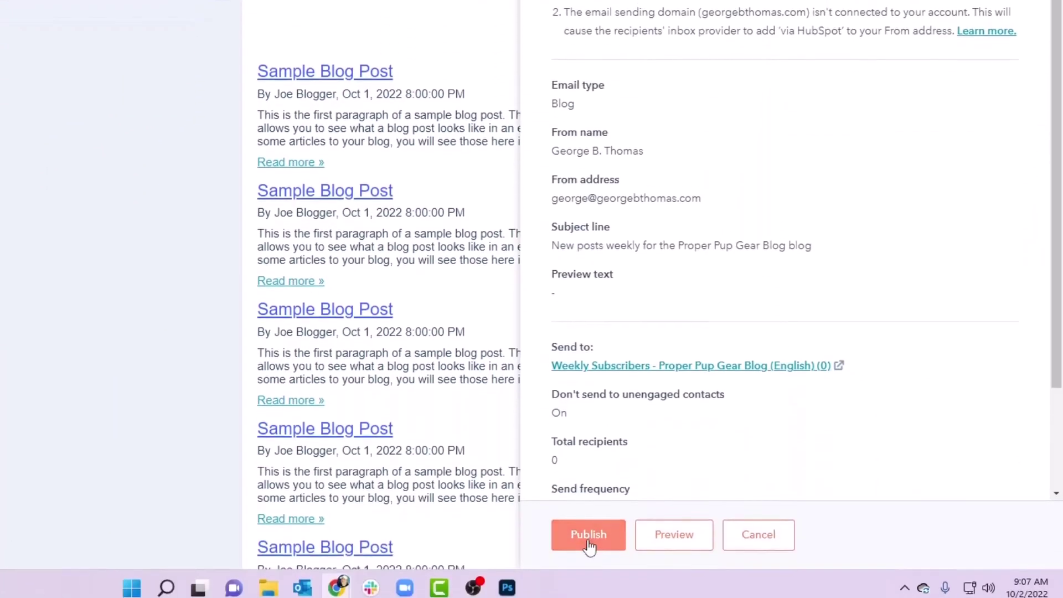
click(589, 535)
click(310, 159)
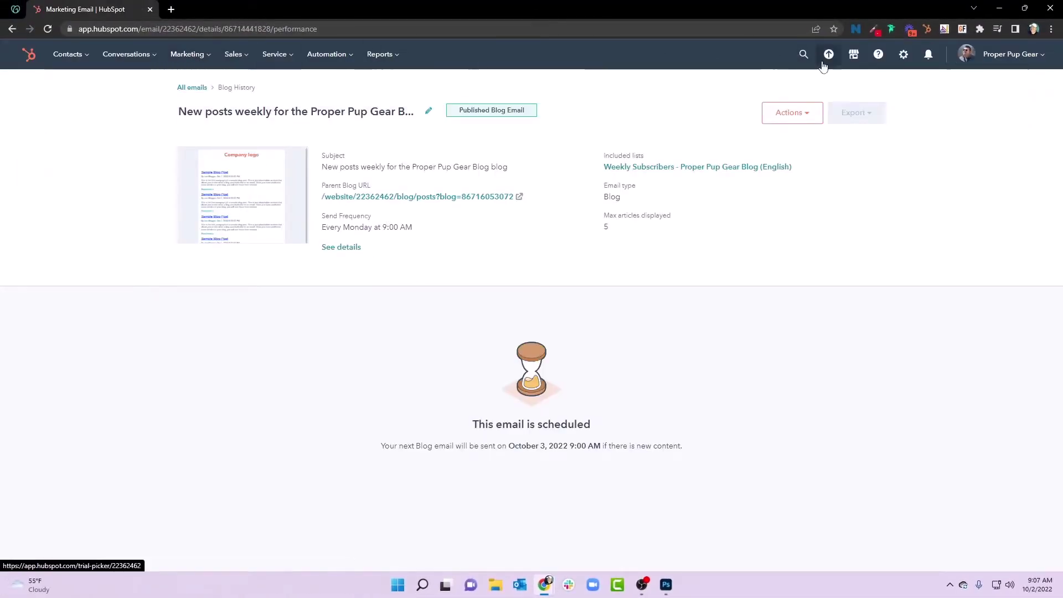
Step: Open Settings > Website > Blog > Subscriptions to confirm both daily and weekly emails are Completed
click(903, 54)
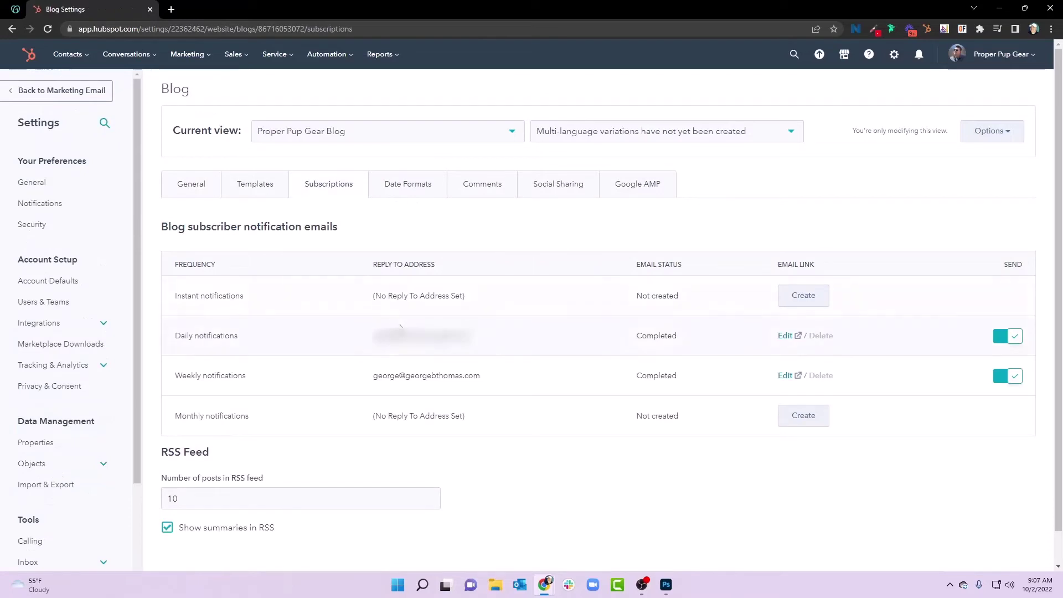
scroll(328, 352, down, 1)
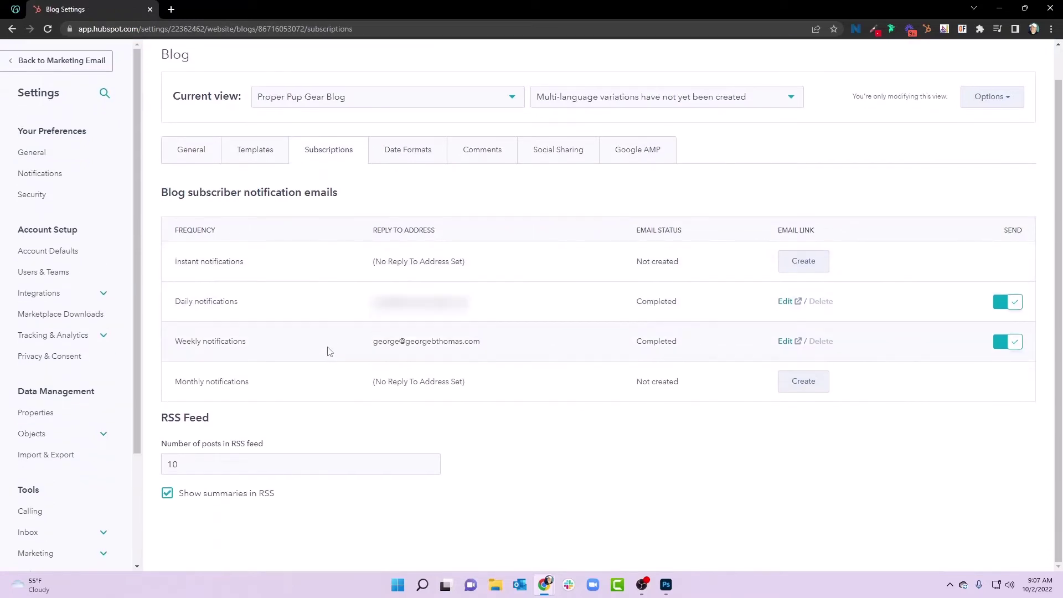
scroll(386, 329, up, 1)
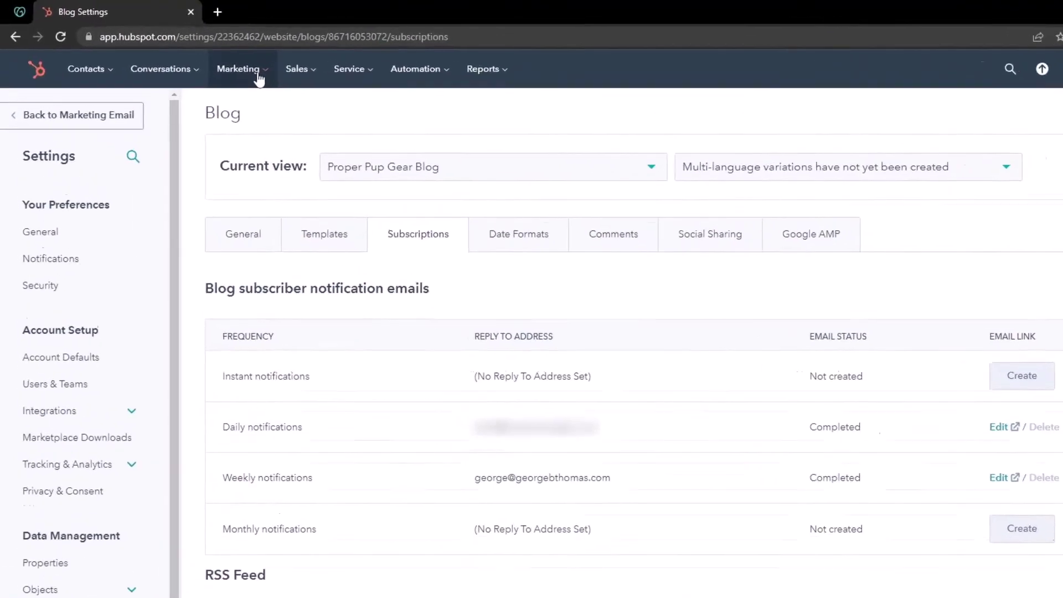
Step: Go to Marketing > Forms to see the three existing published forms
click(259, 79)
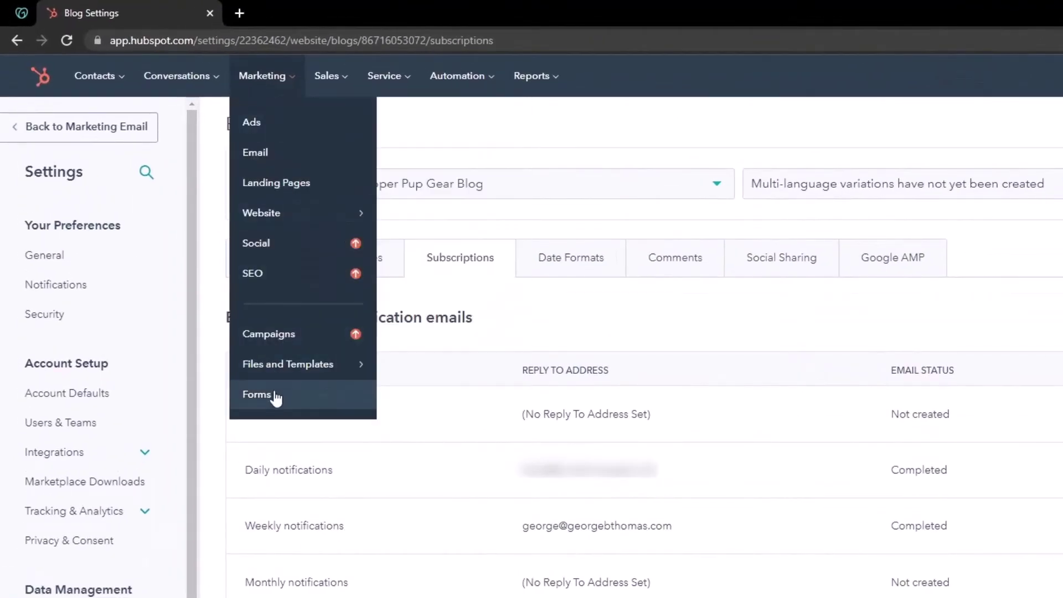
click(252, 361)
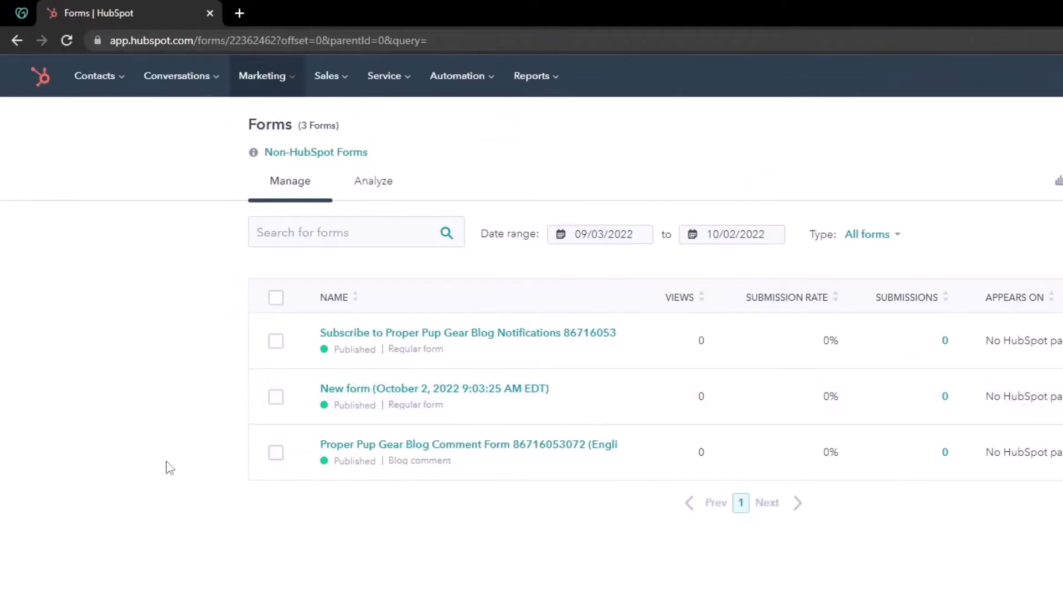